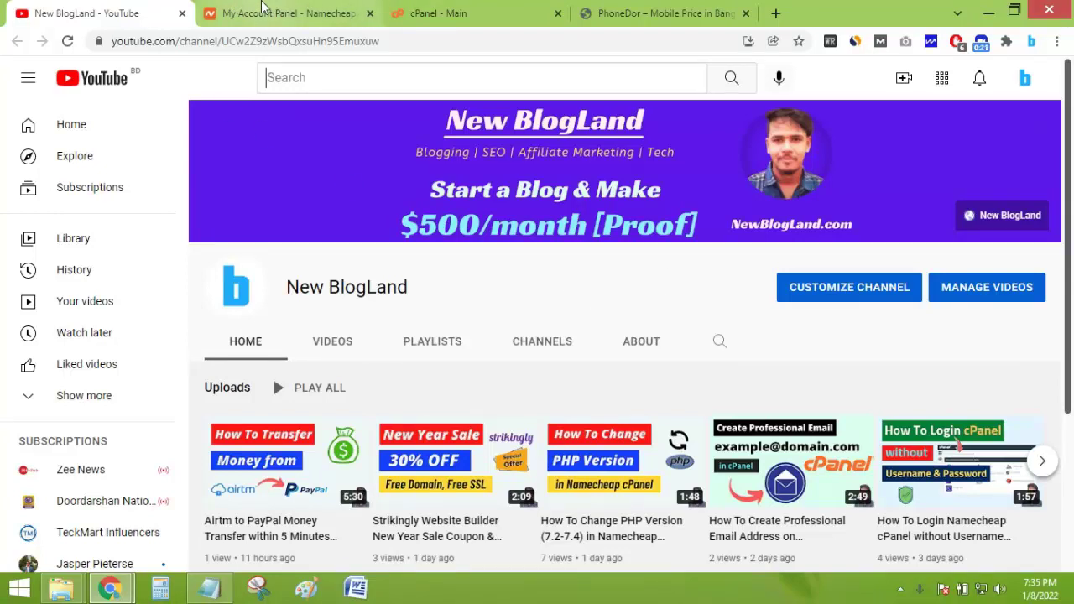
Step: Reload the phonedor.com site and view its connection security details
click(419, 13)
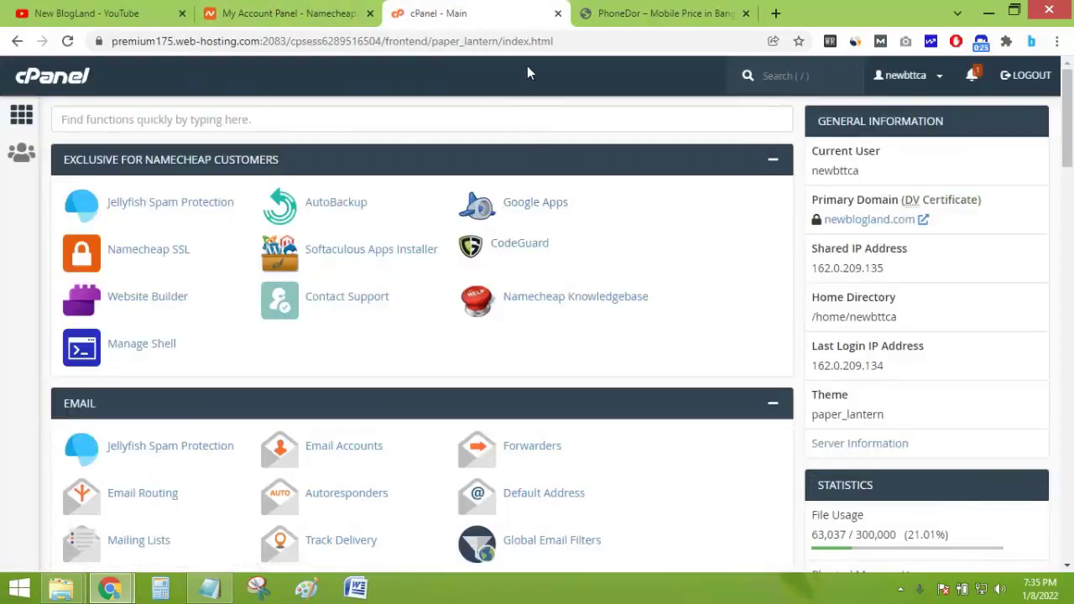
click(625, 12)
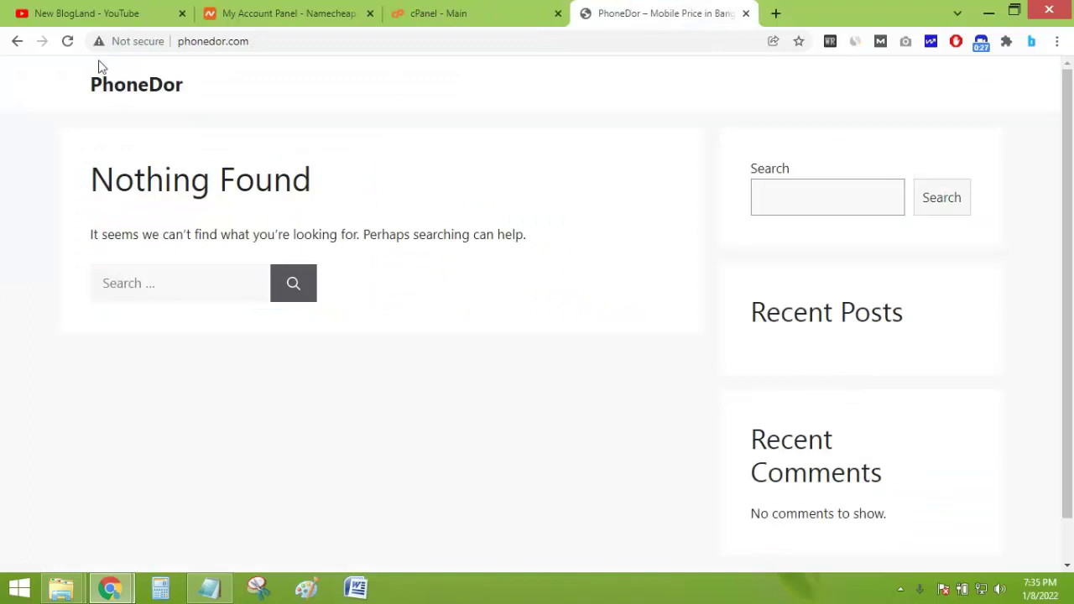
click(67, 41)
click(154, 46)
click(470, 147)
Step: In cPanel's Namecheap SSL, turn on HTTPS Redirect for phonedor.com among the installed certificates
click(492, 10)
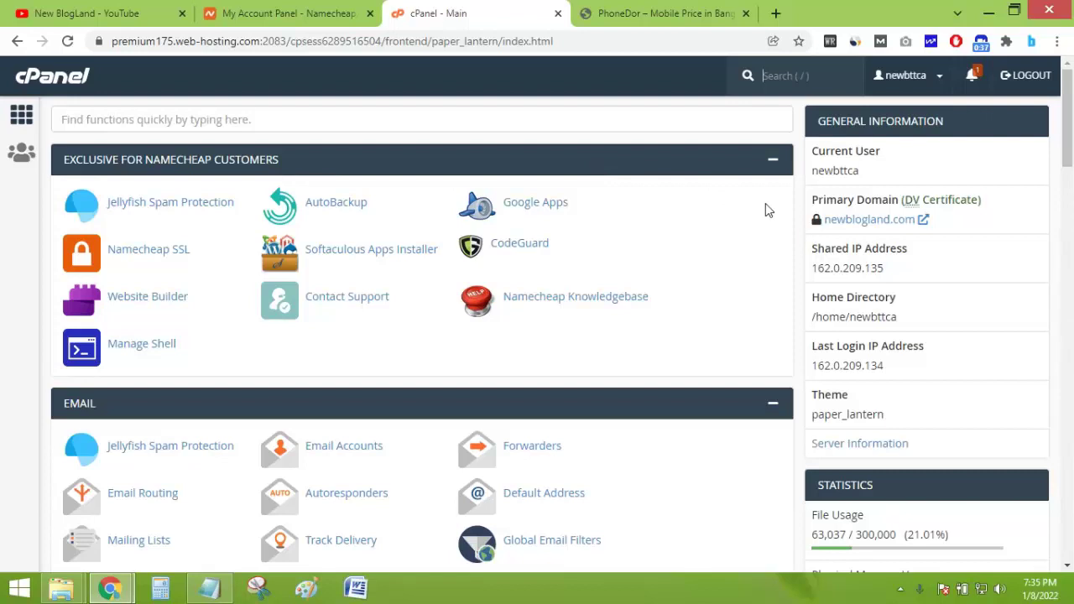
click(752, 203)
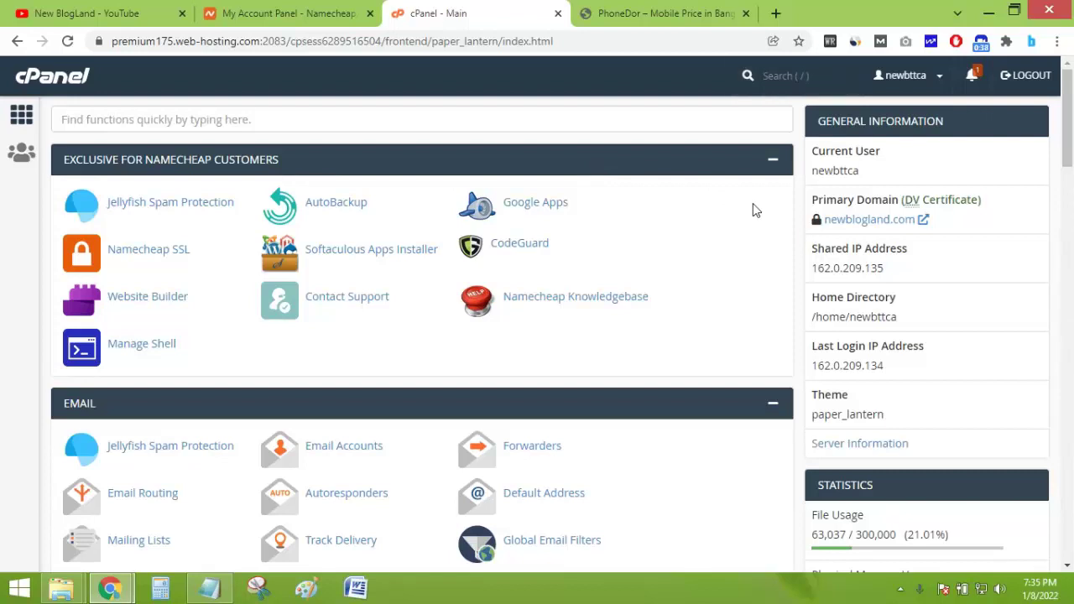
click(133, 253)
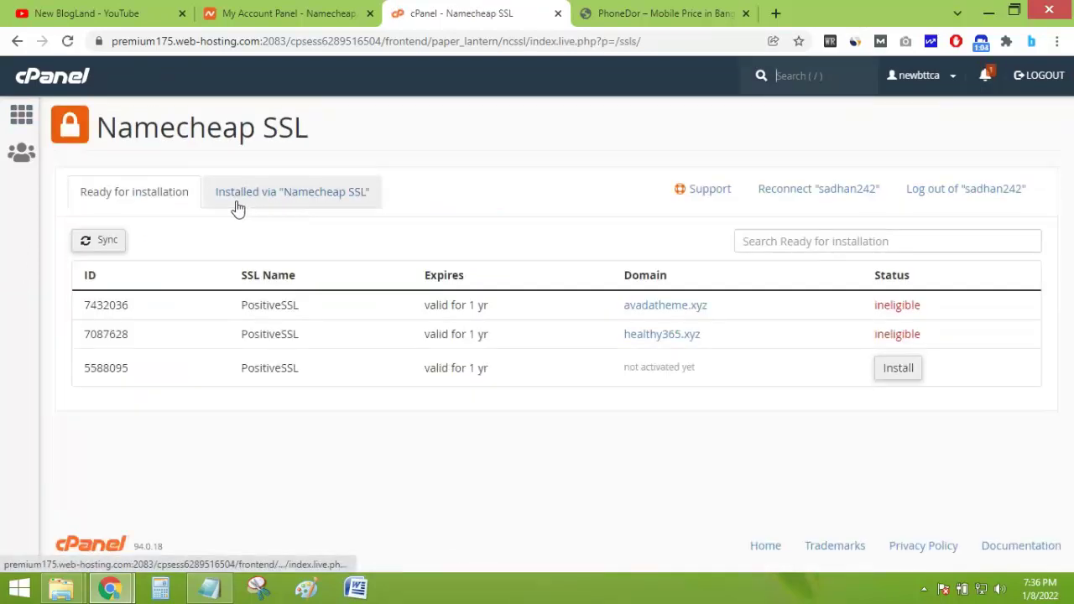
click(335, 183)
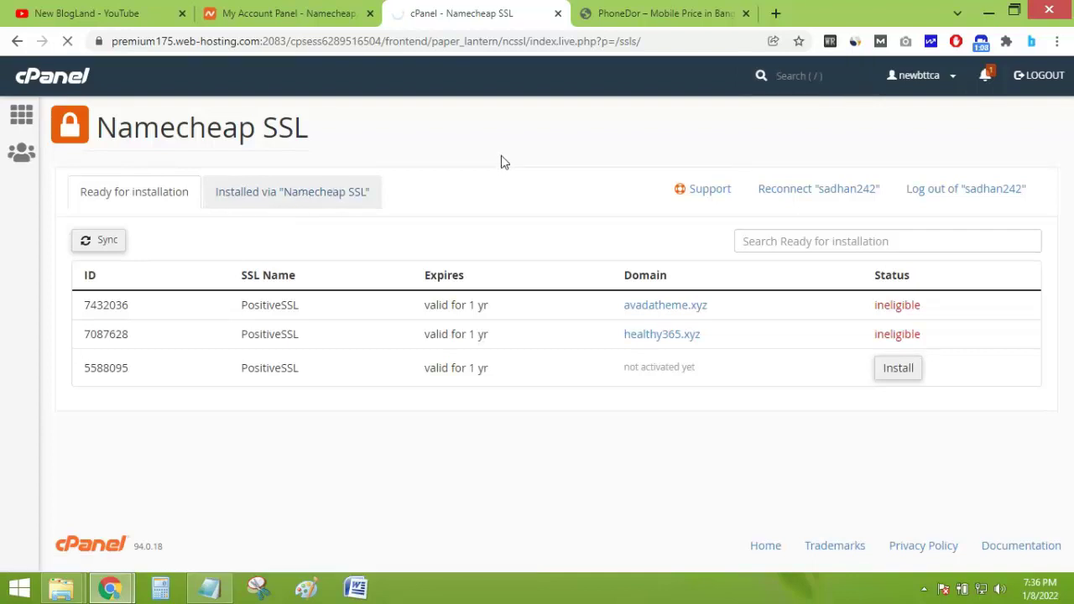
scroll(1062, 151, down, 2)
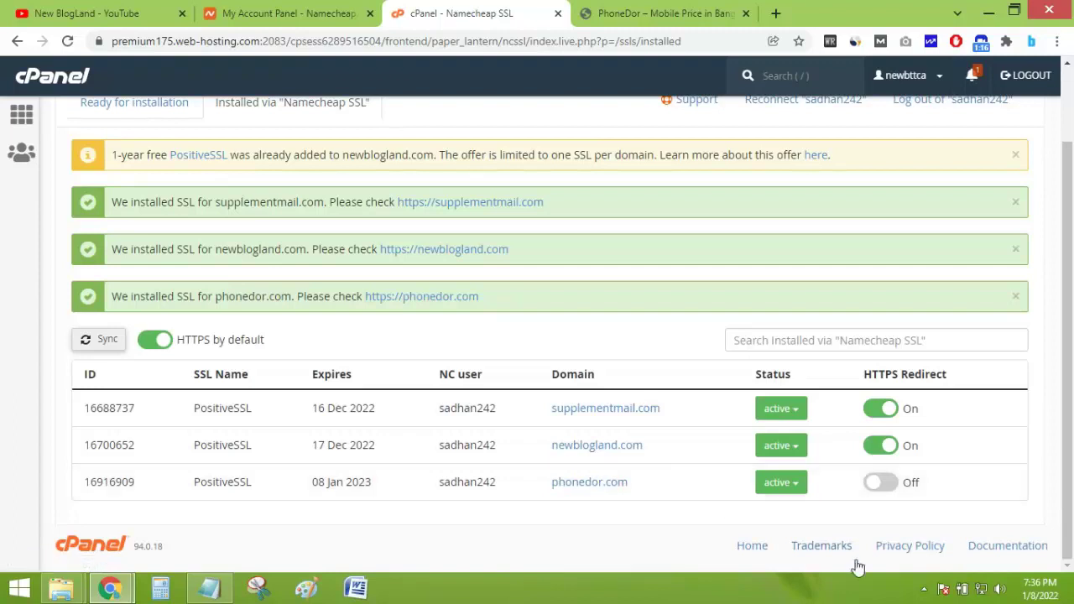
click(881, 484)
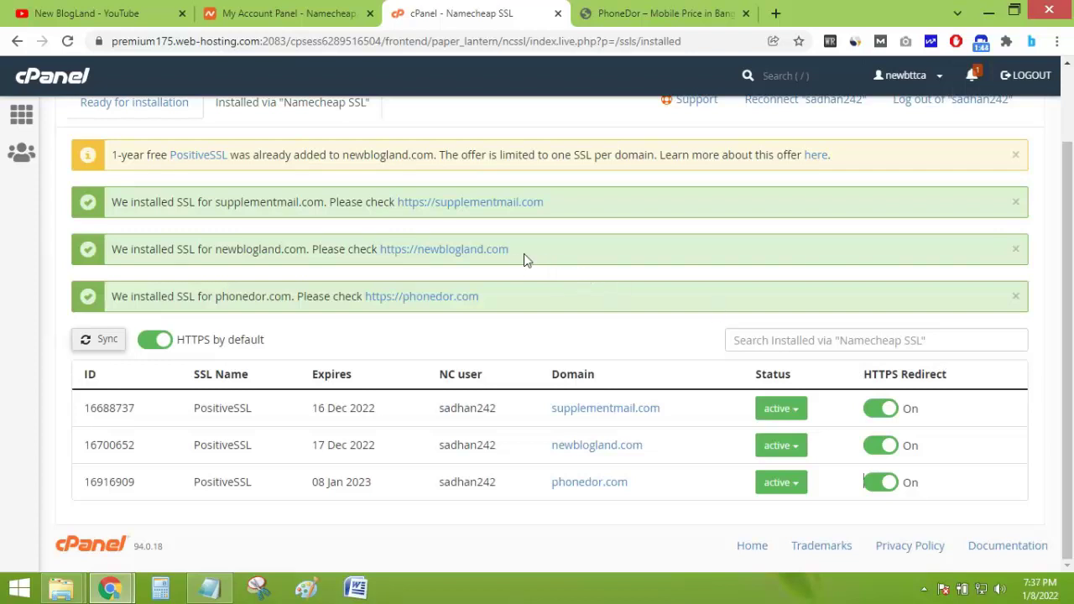
Step: Reload the open phonedor.com page and check its connection security and address after the redirect change
click(592, 12)
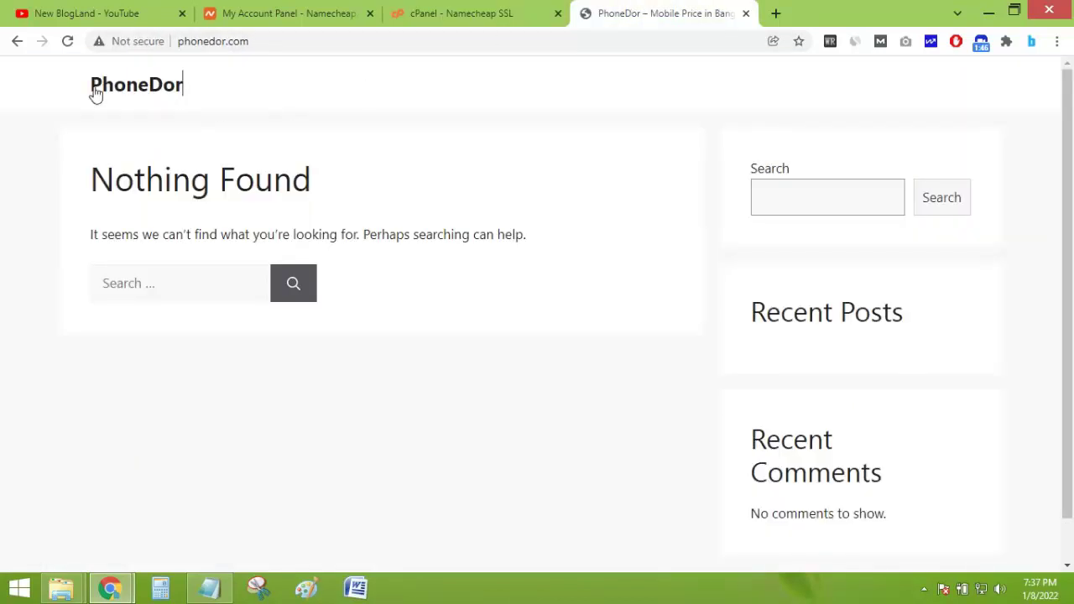
click(67, 41)
click(168, 41)
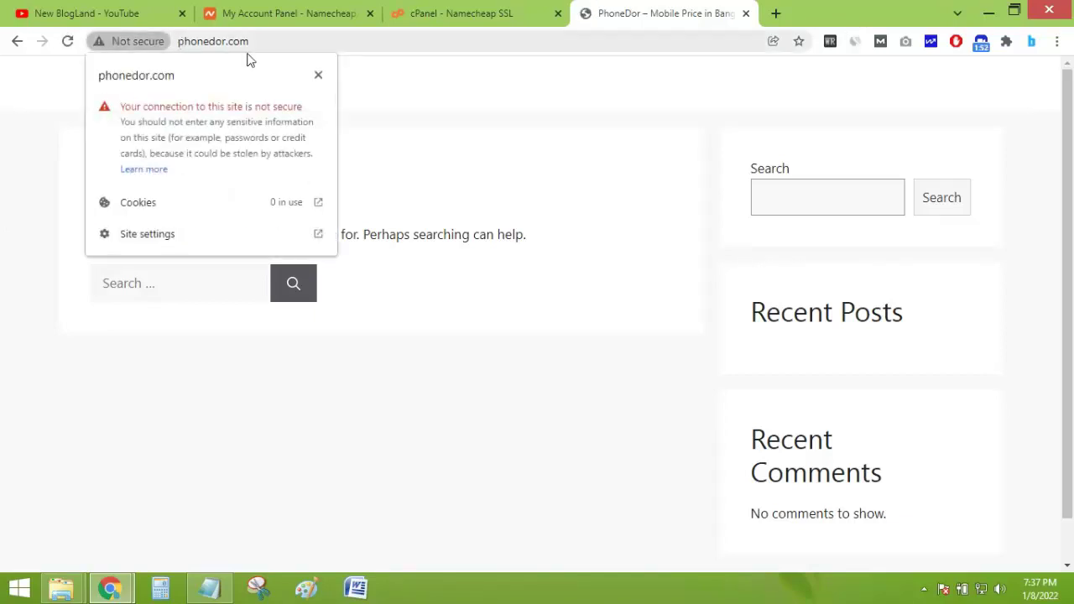
click(319, 74)
click(183, 44)
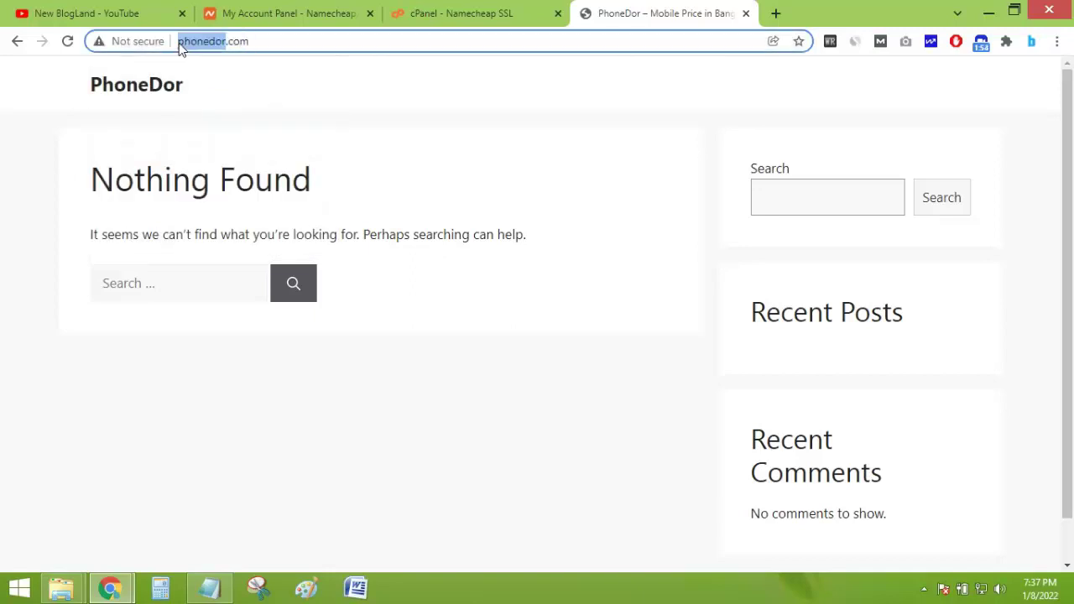
click(178, 46)
click(183, 84)
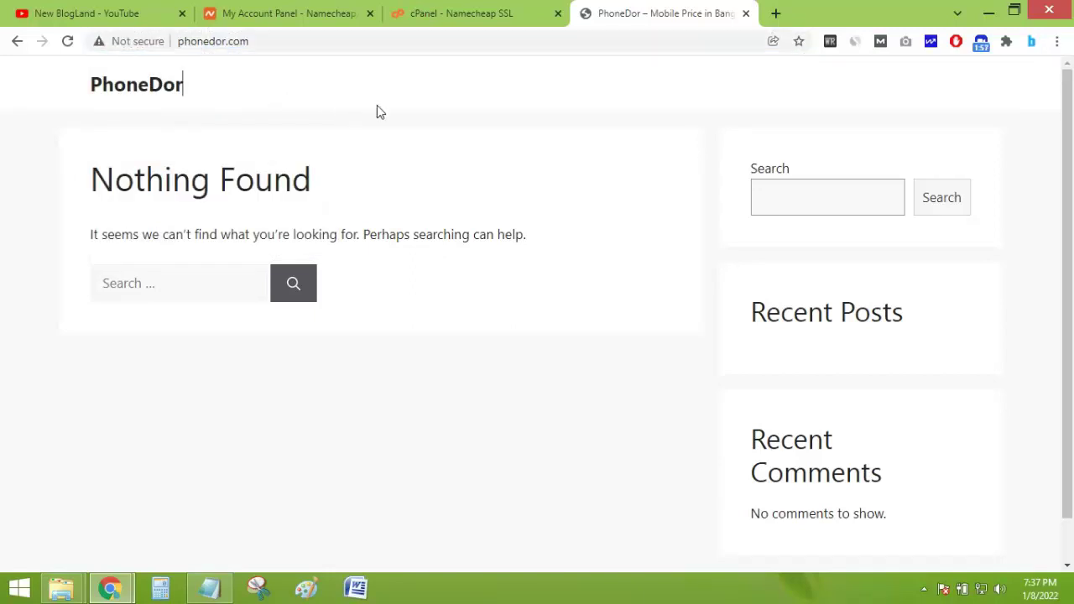
click(168, 43)
click(183, 43)
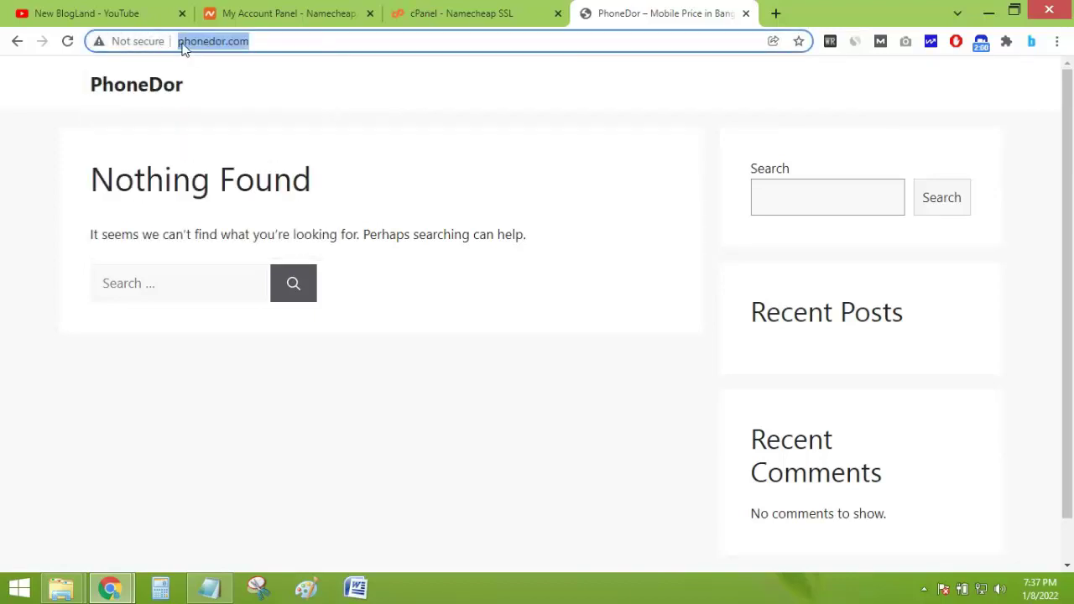
click(179, 42)
text(htt)
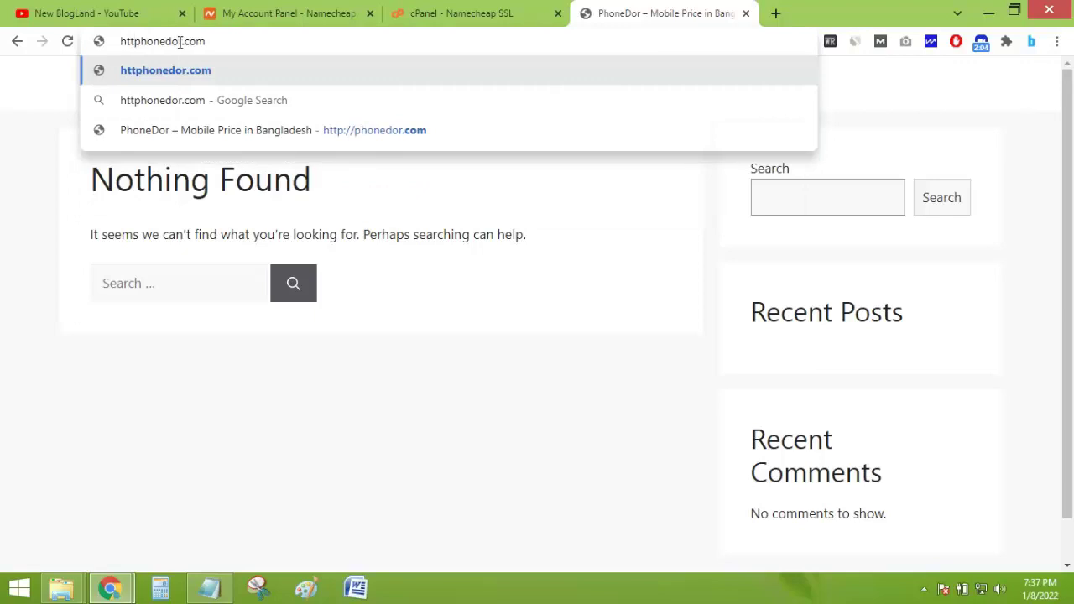
text(ps)
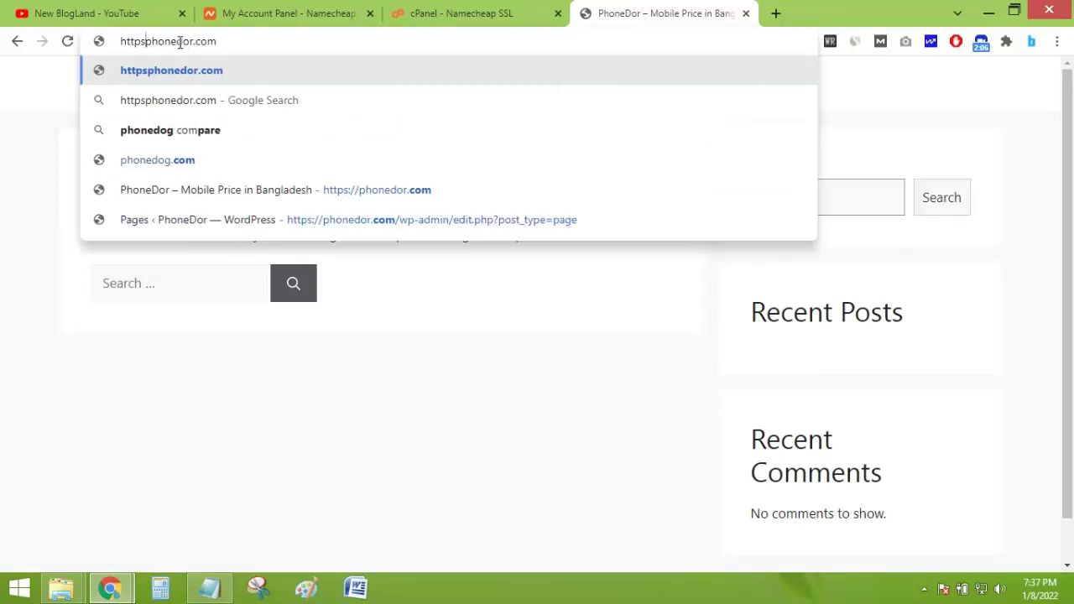
text(://)
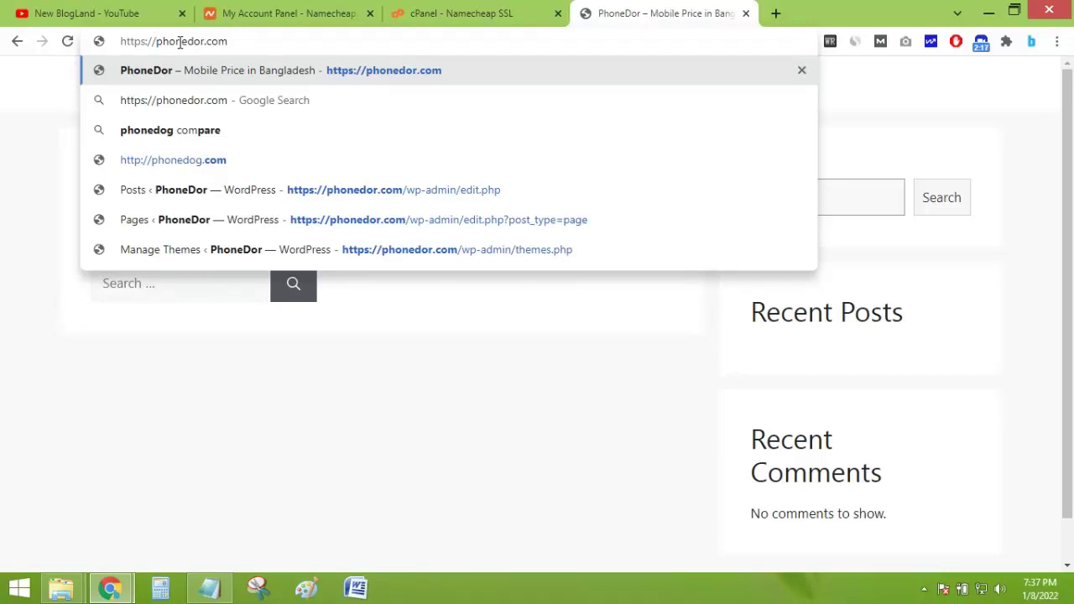
key(Return)
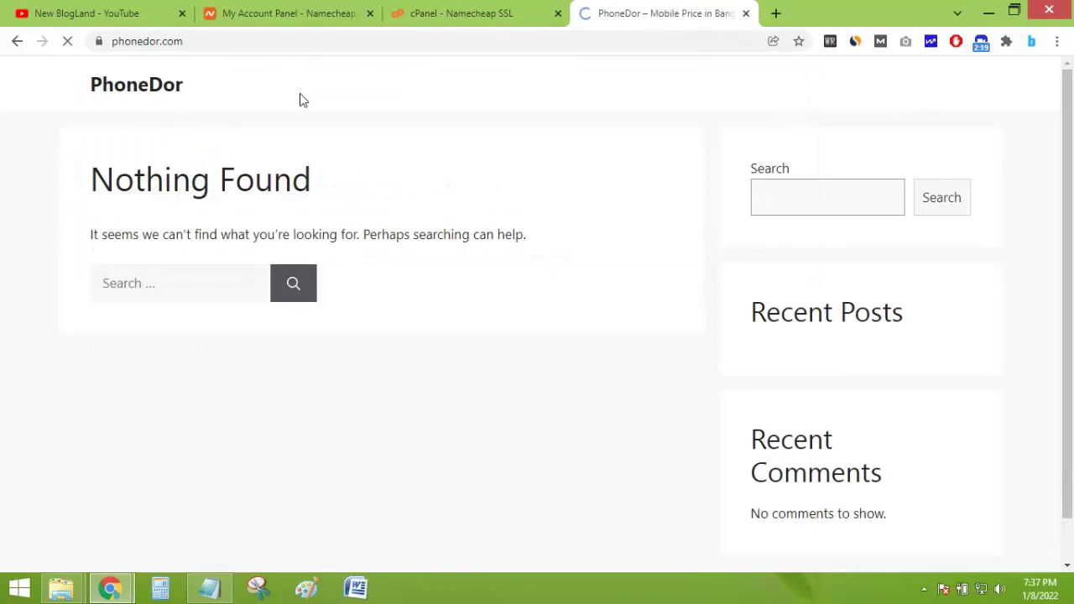
click(98, 44)
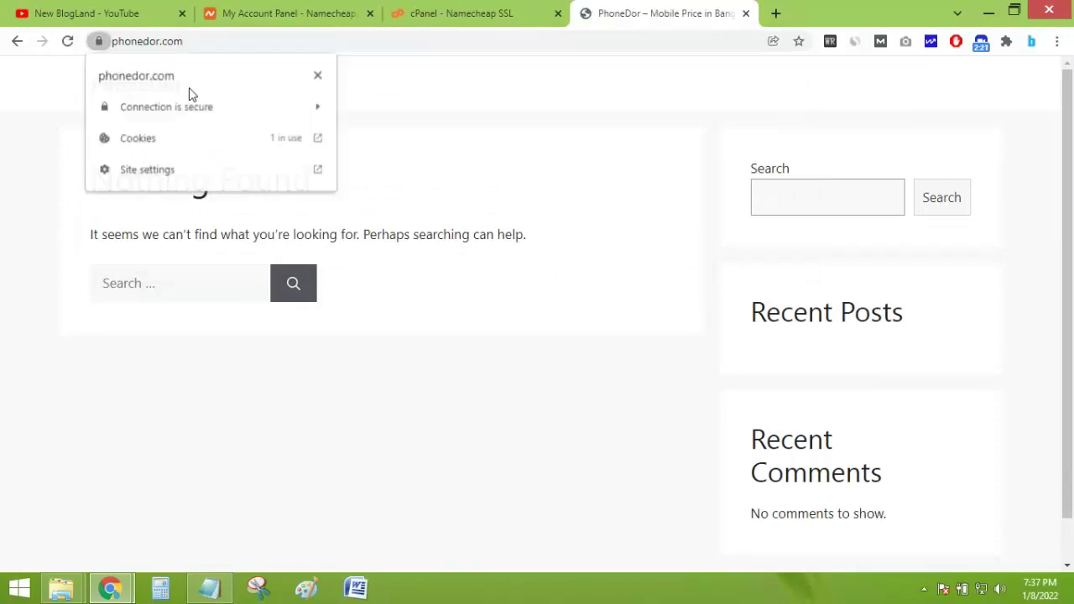
click(425, 120)
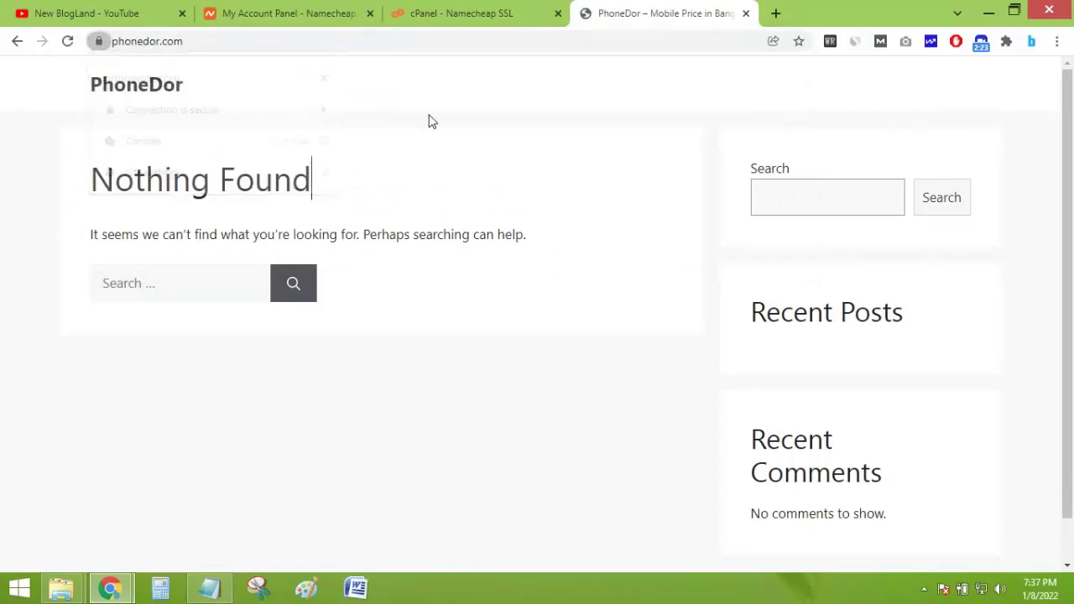
Step: Open phonedor.com in a new browser tab without the https prefix
click(160, 41)
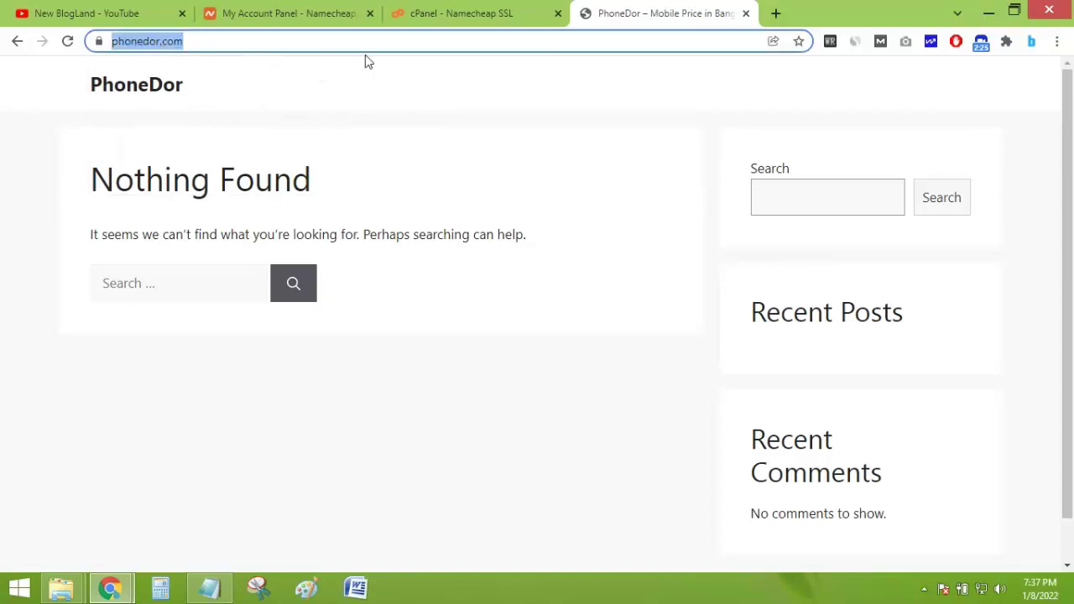
click(775, 12)
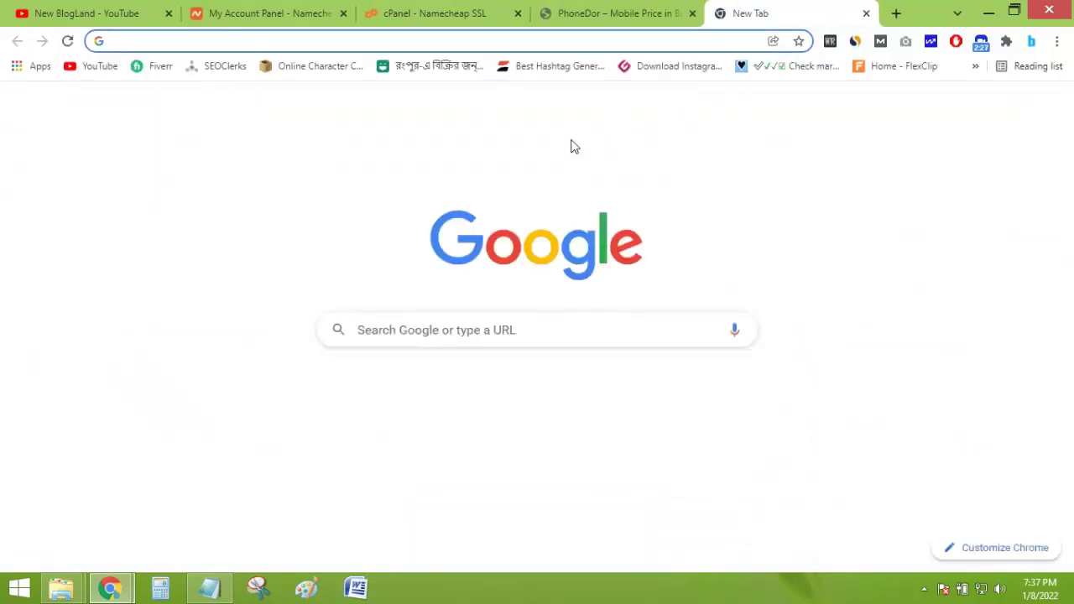
text(pho)
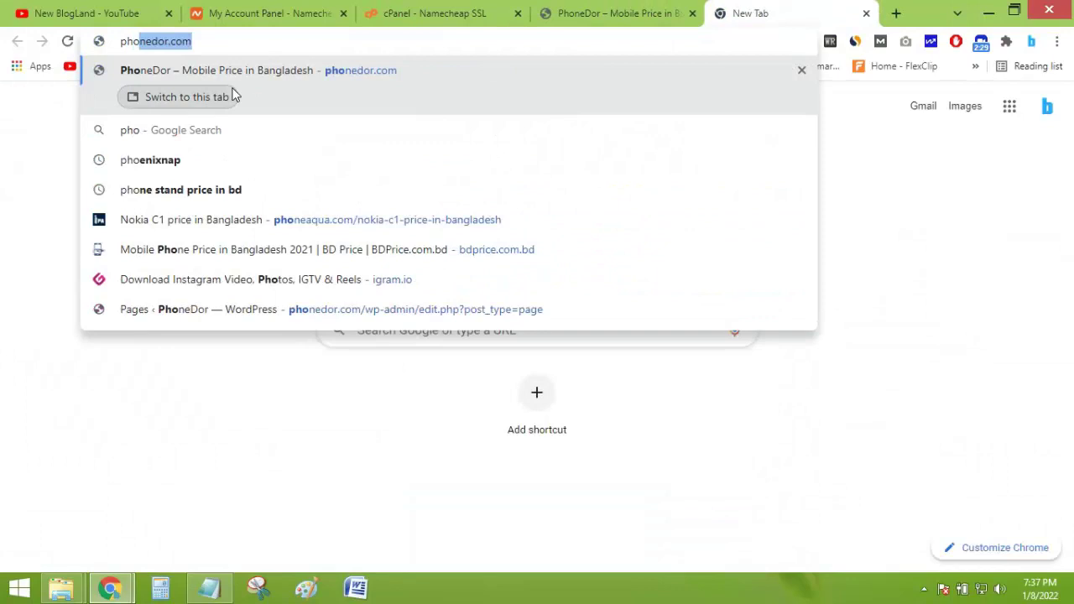
key(Right)
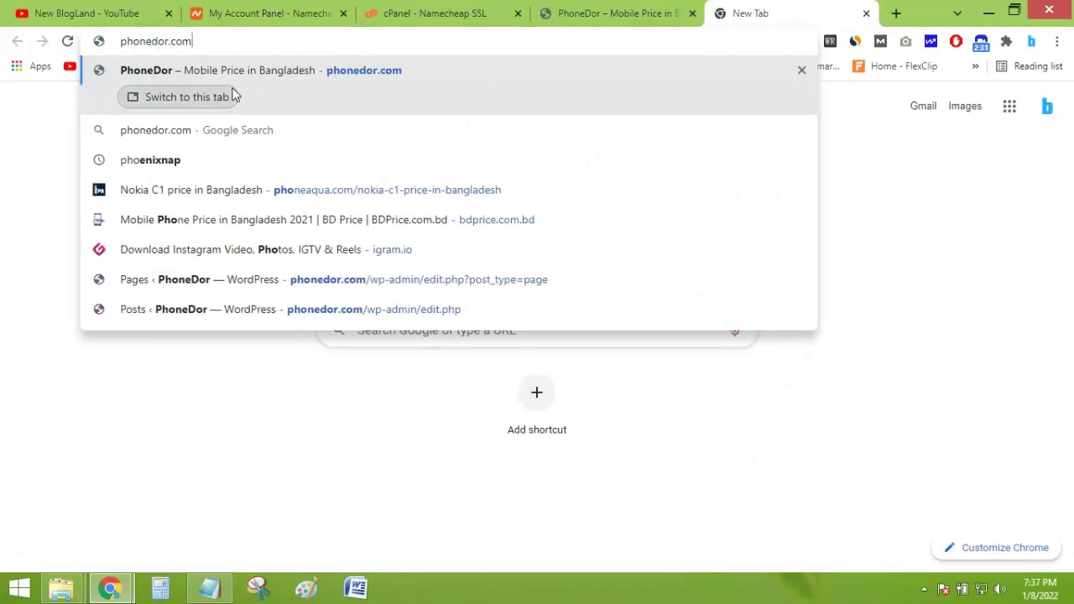
key(Return)
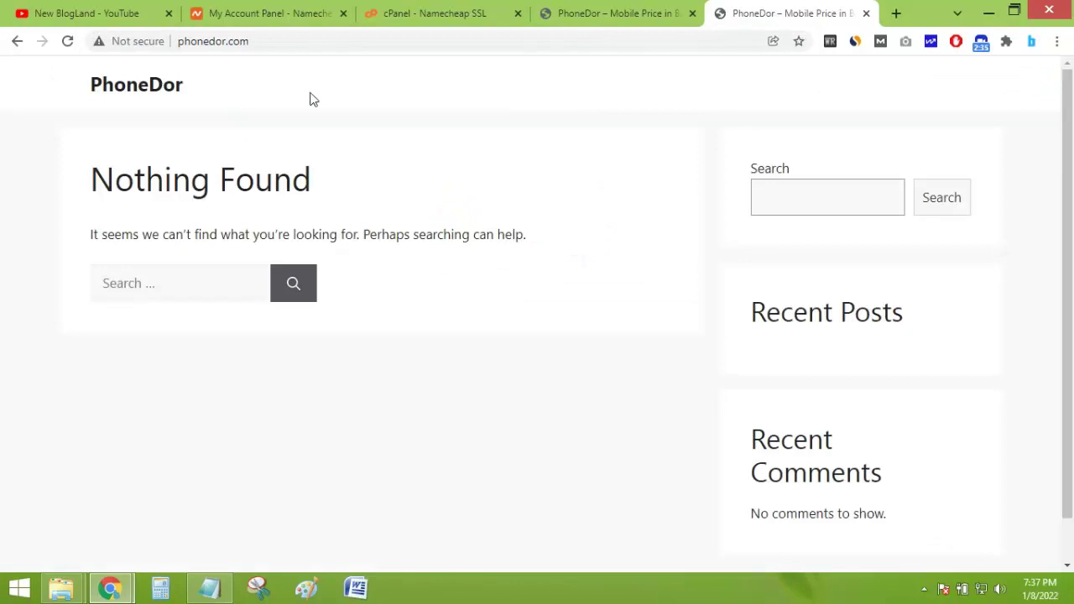
Step: Review the HTTPS Redirect setting in cPanel, then reload the newly opened phonedor.com page and check its connection security
click(592, 9)
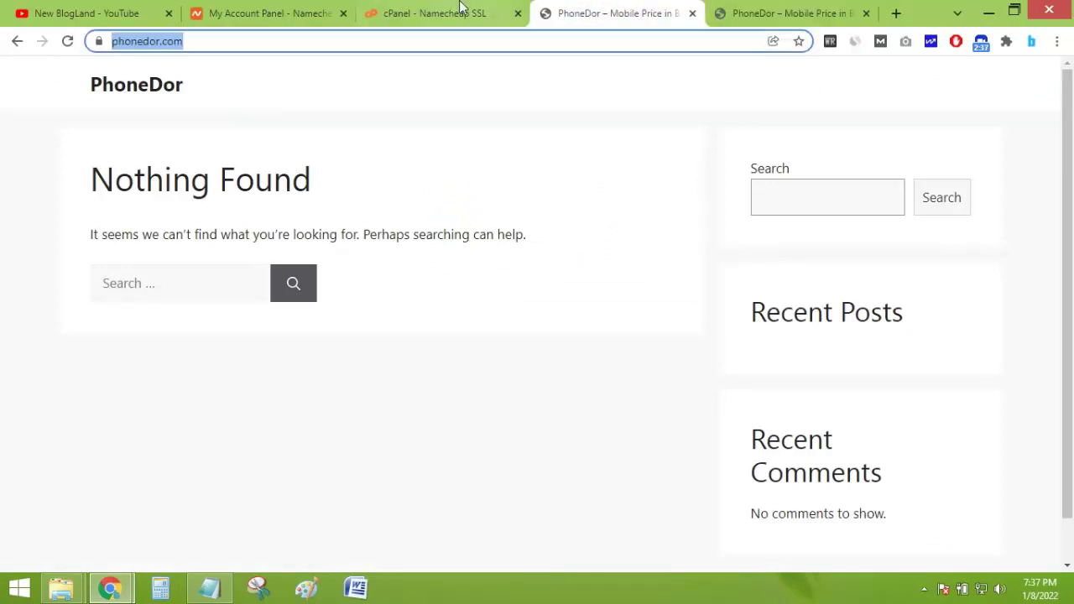
click(460, 9)
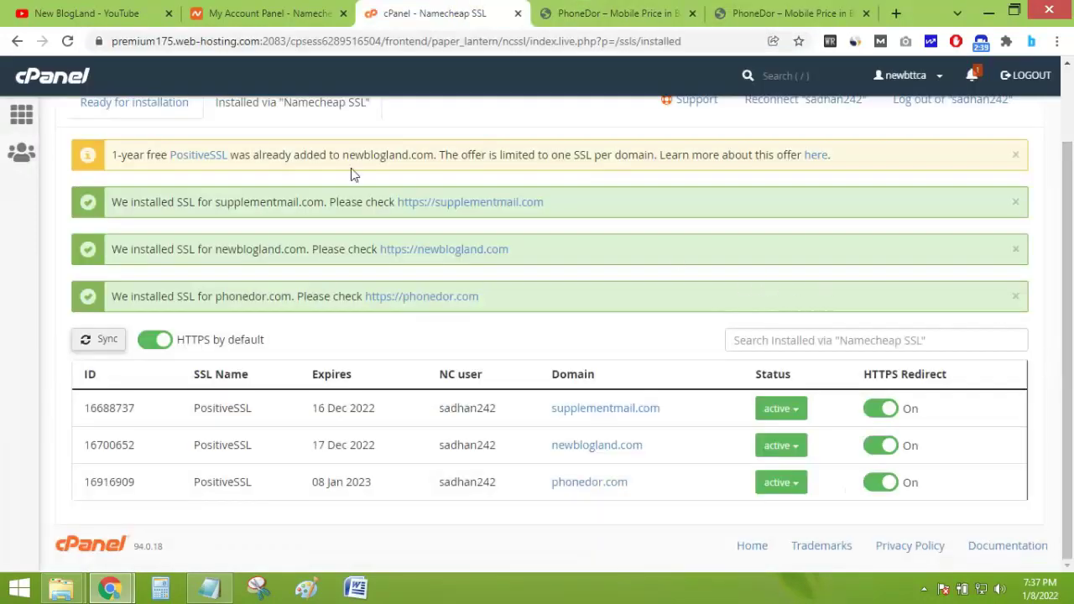
click(134, 102)
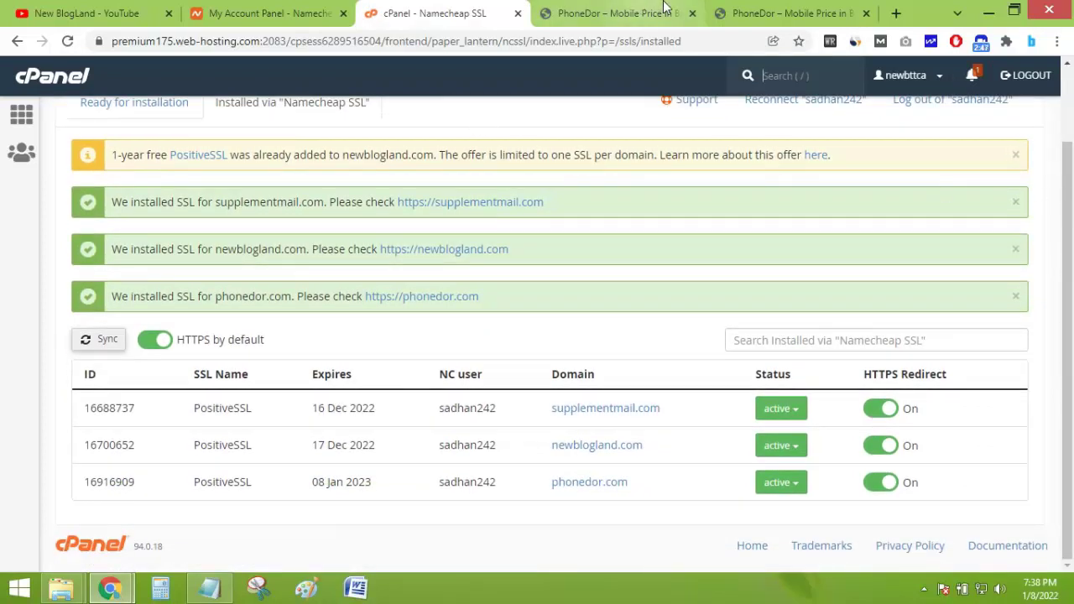
click(764, 13)
click(67, 41)
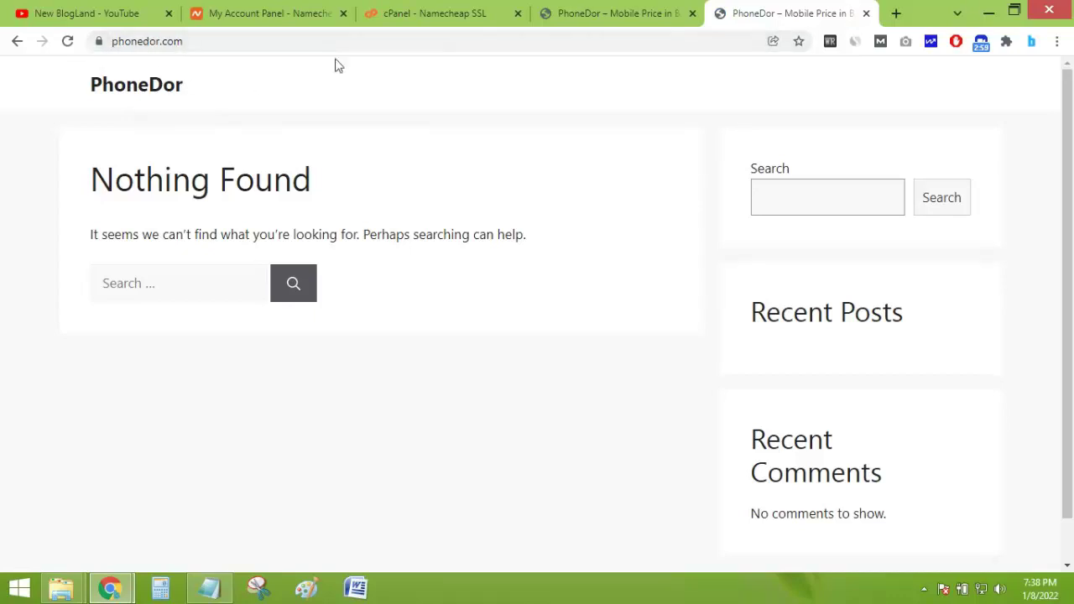
click(98, 41)
click(468, 150)
Step: Return to the certificates installed via Namecheap SSL in cPanel and highlight the page heading
click(392, 10)
click(265, 12)
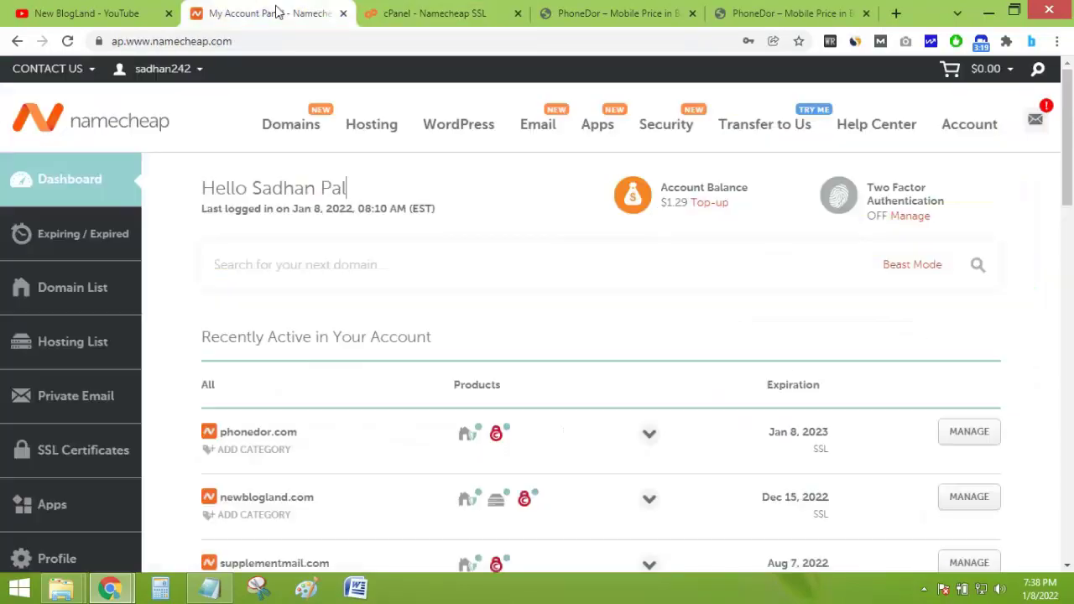
click(394, 12)
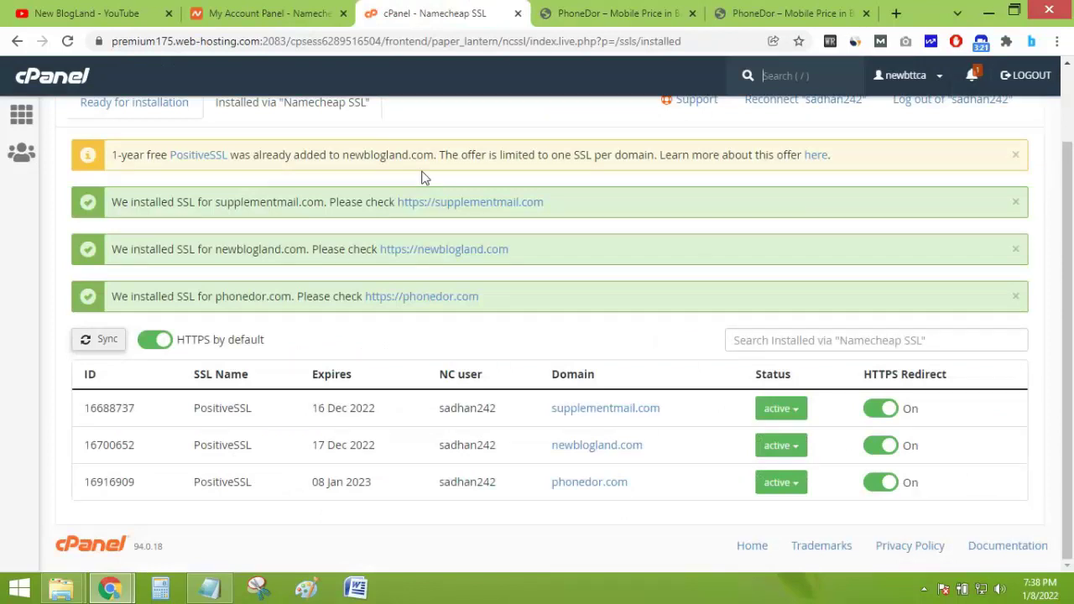
scroll(201, 167, up, 2)
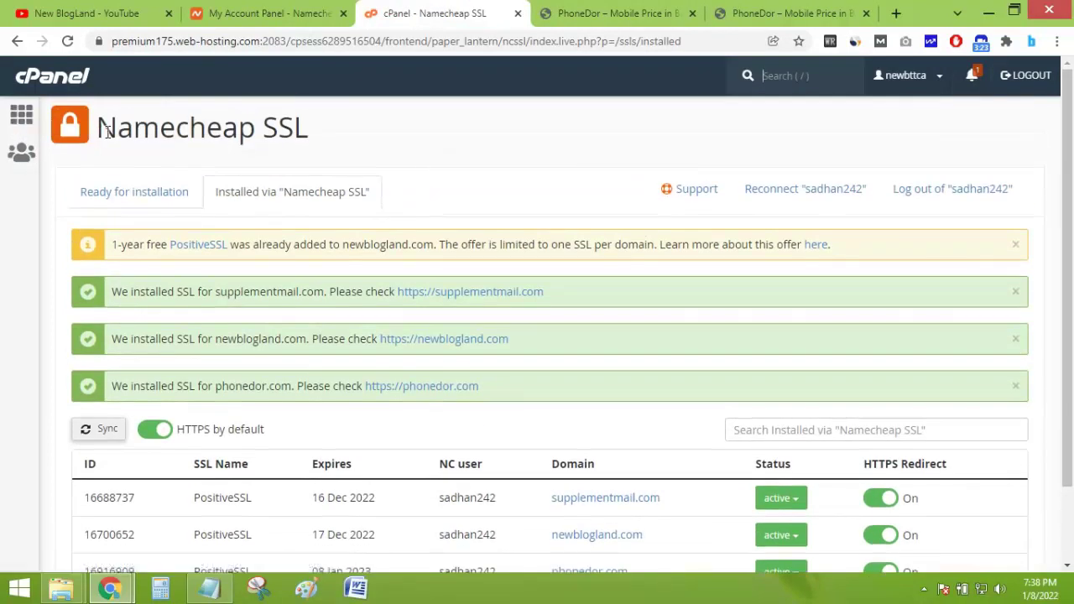
drag(99, 130, 432, 137)
click(431, 138)
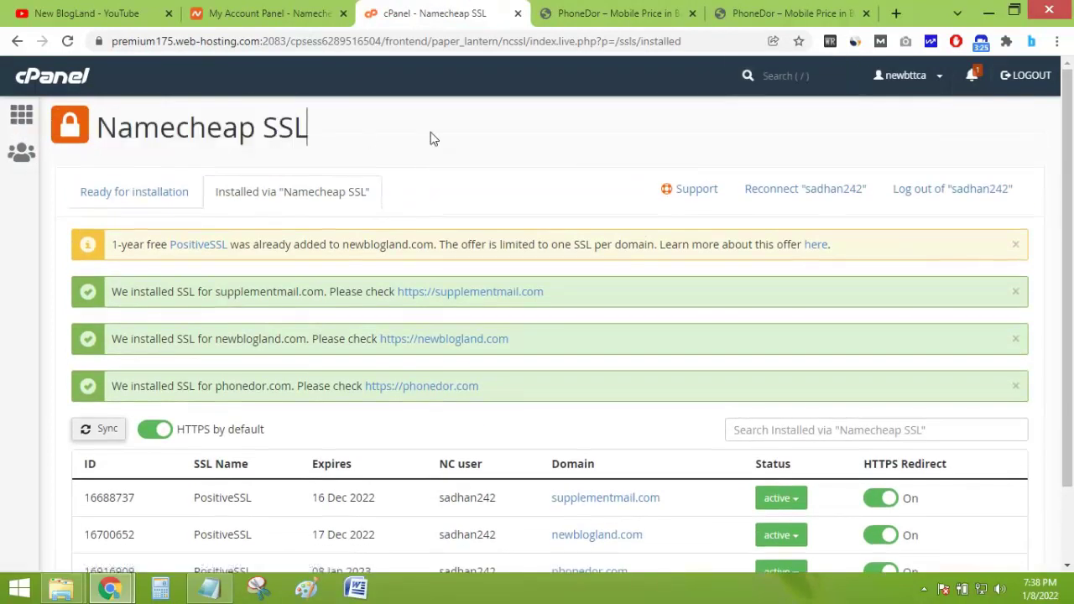